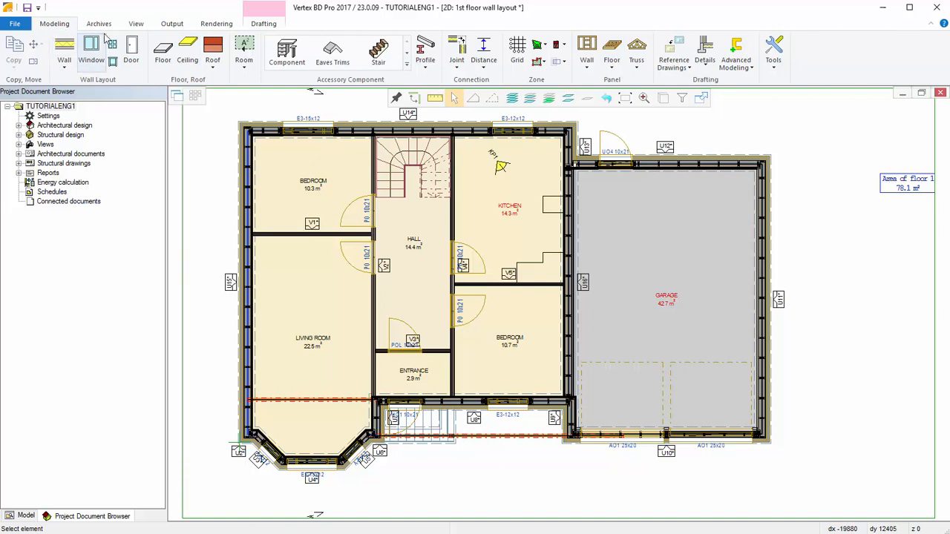
left_click(135, 25)
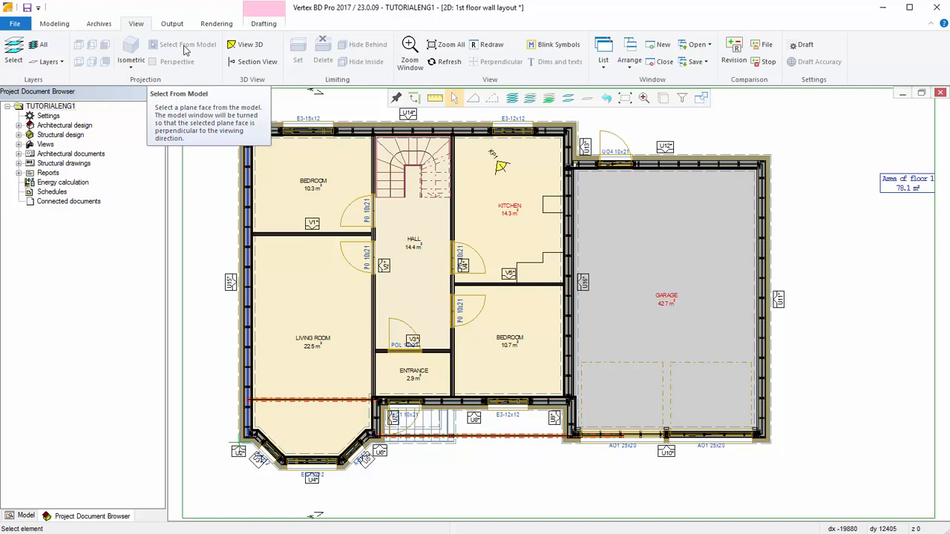
scroll(185, 49, "down", 3)
scroll(185, 48, "up", 3)
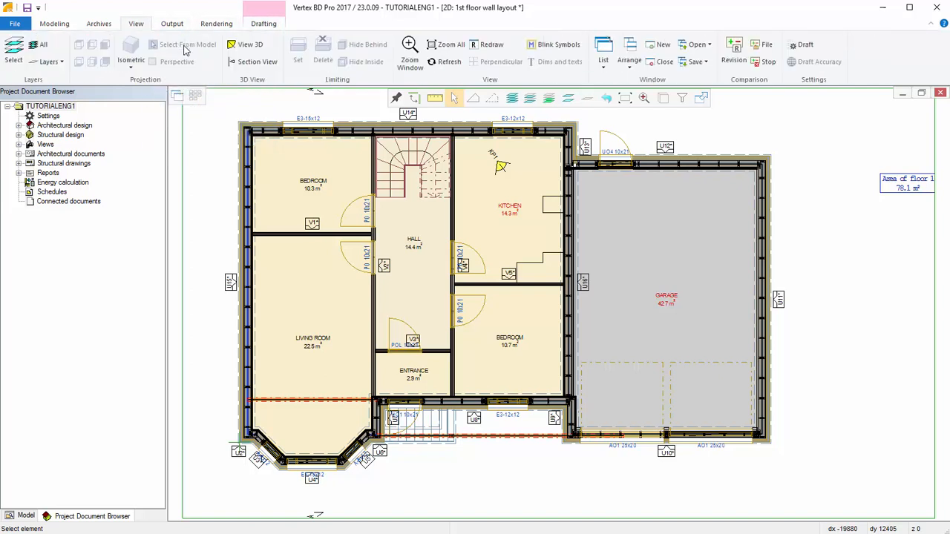
scroll(185, 49, "up", 2)
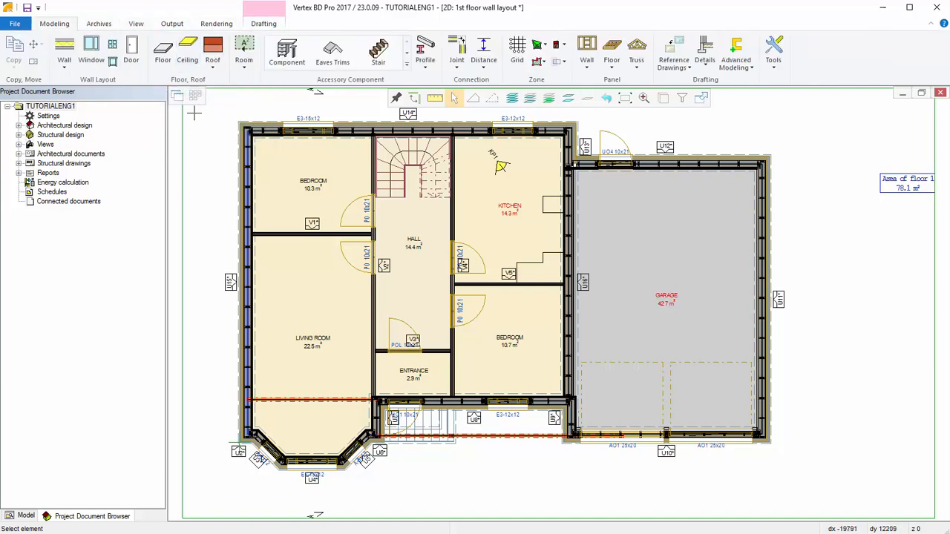
Detach the roof commands as a floating palette, move it beside the garage, and close it.
left_click(213, 68)
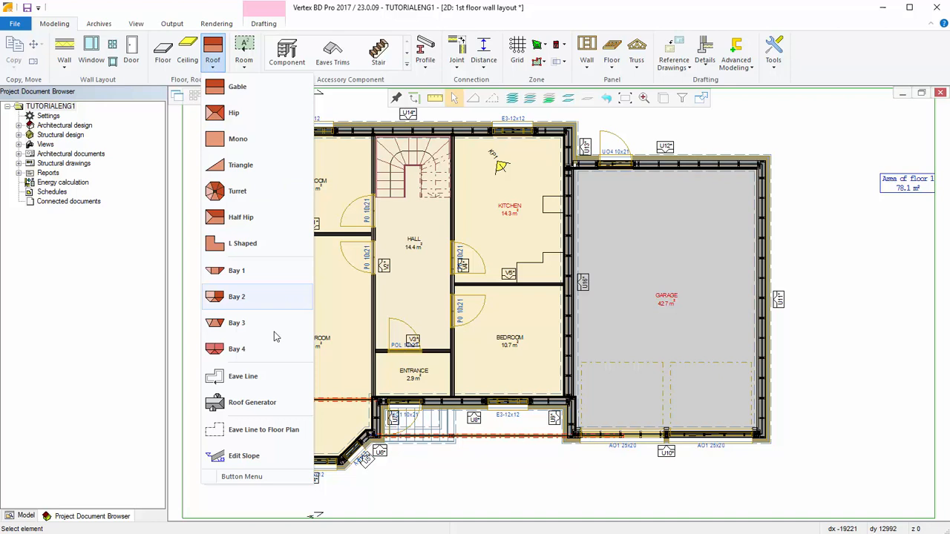
left_click(286, 476)
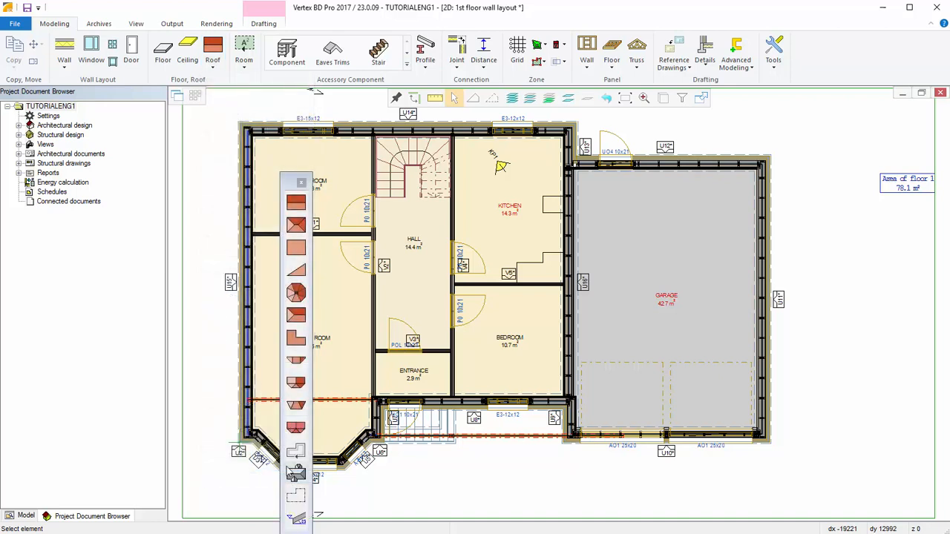
left_click_drag(289, 181, 843, 179)
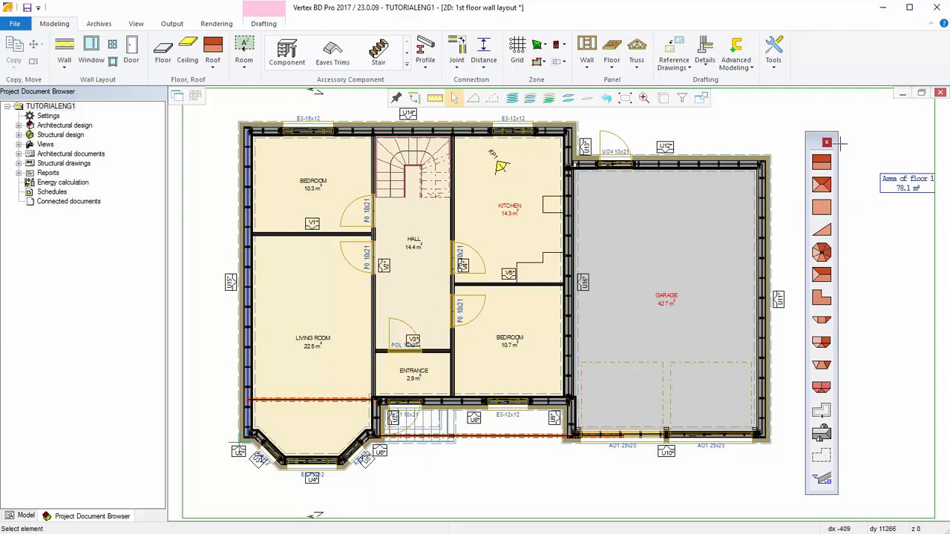
left_click(828, 142)
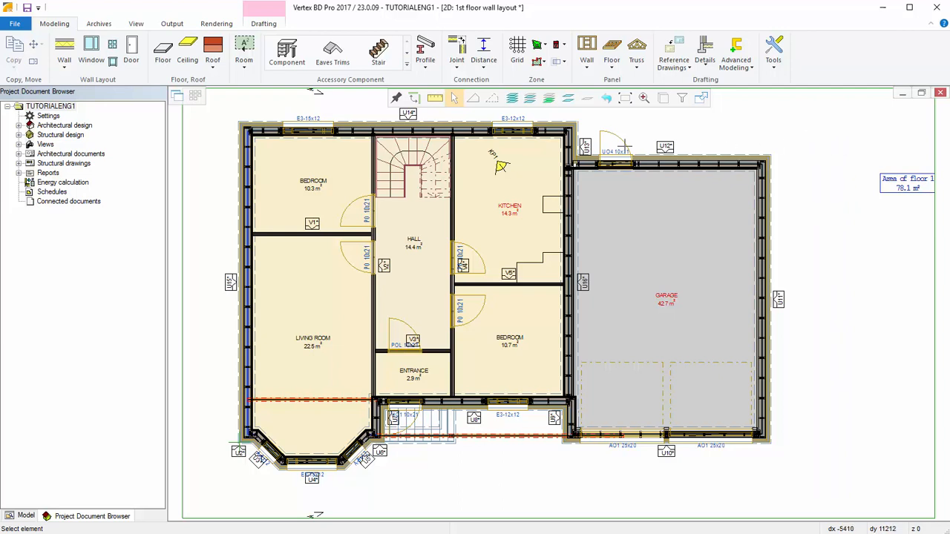
Add the Roof command to the Quick Access Toolbar.
right_click(216, 61)
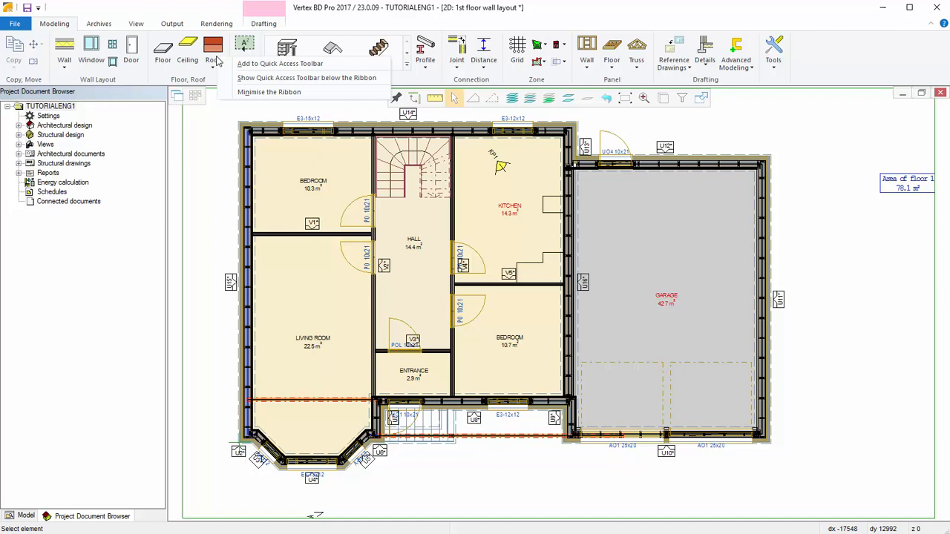
left_click(335, 65)
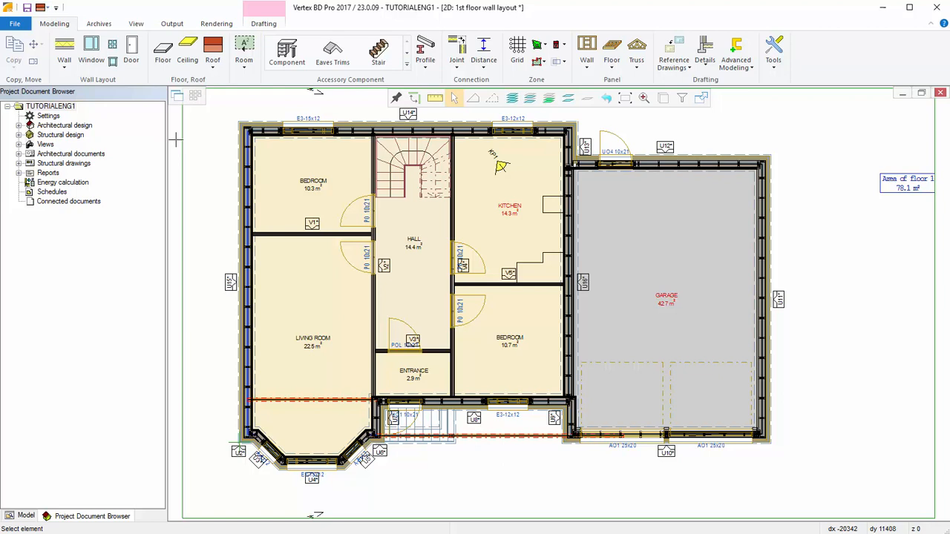
left_click(64, 52)
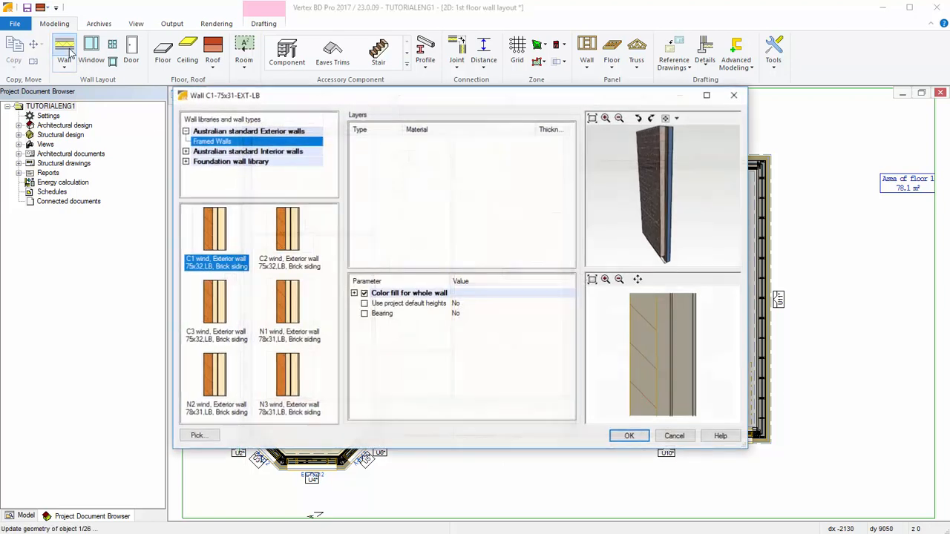
left_click(629, 436)
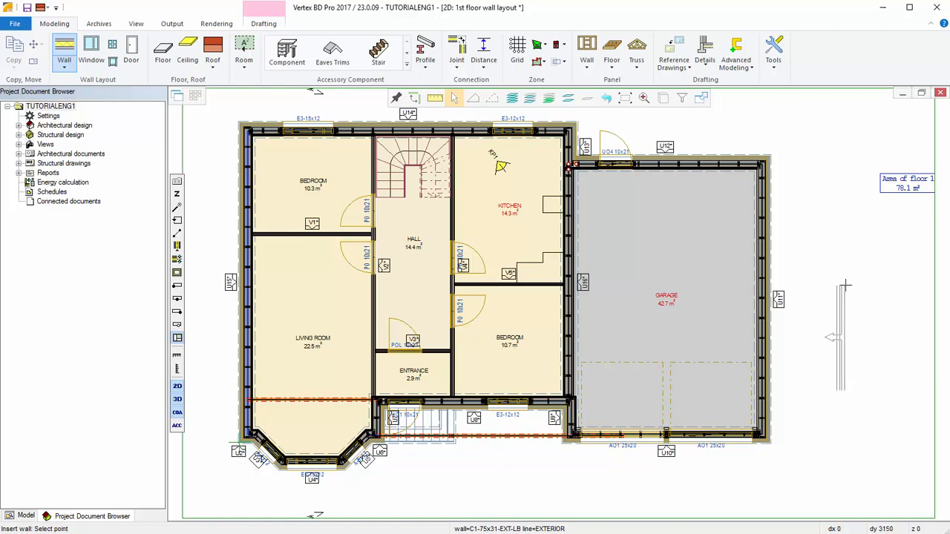
key("Escape")
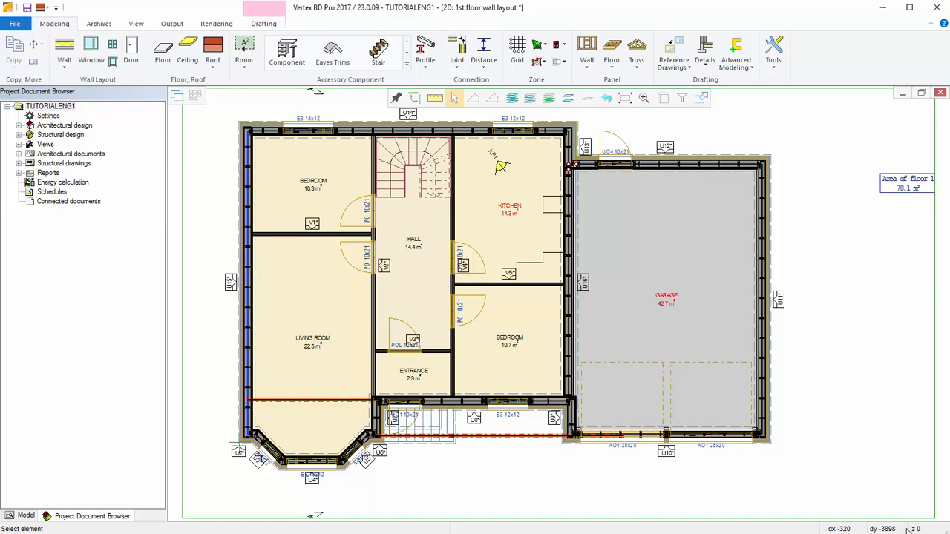
Check the coordinate display options and enter a point at X 500, Y 500 measured from the reference point.
right_click(854, 528)
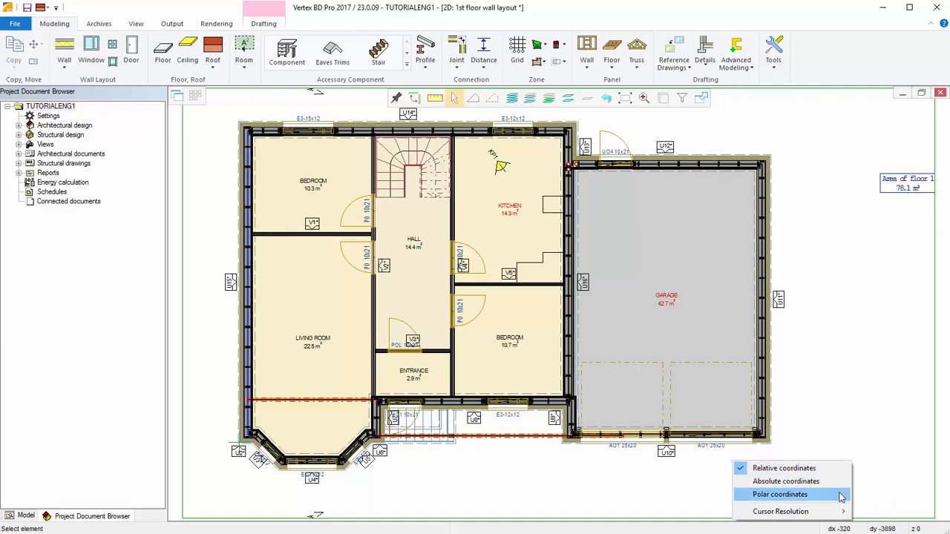
left_click(877, 484)
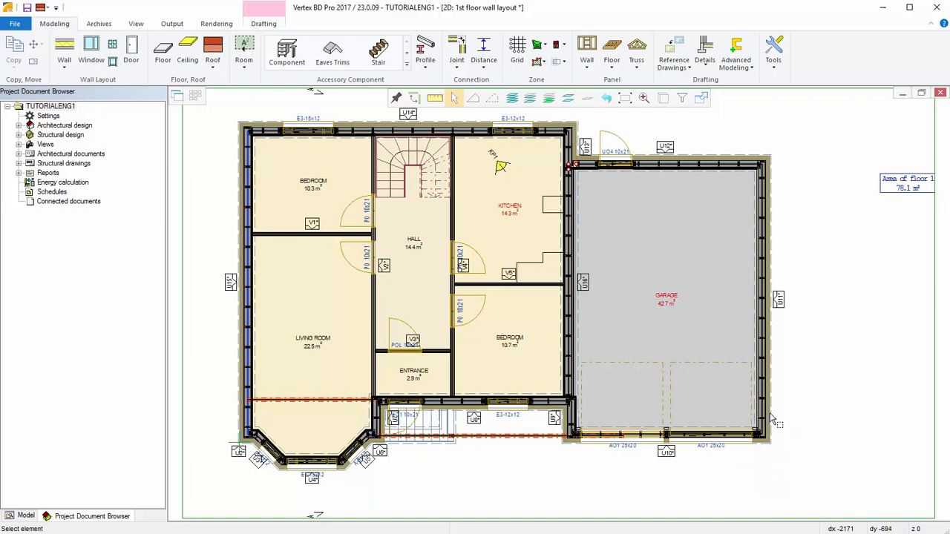
type("500")
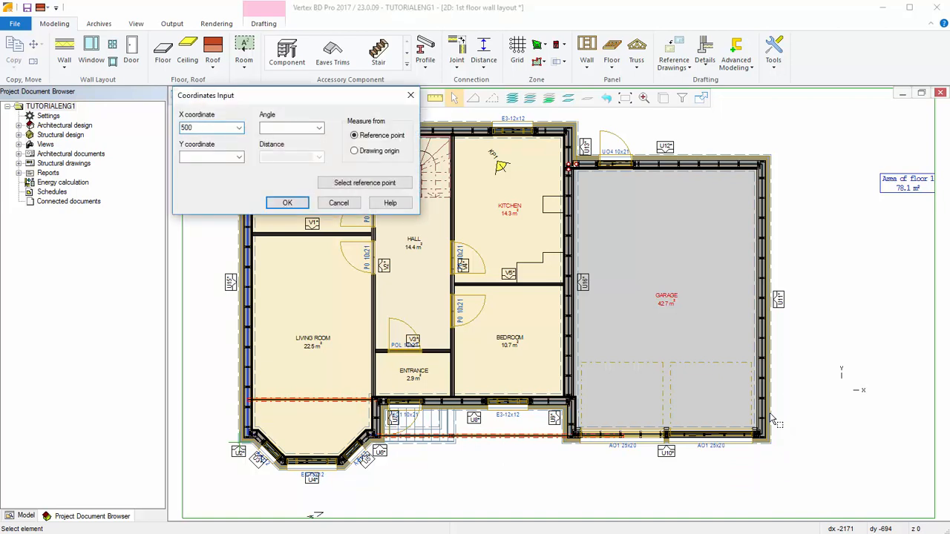
type("500")
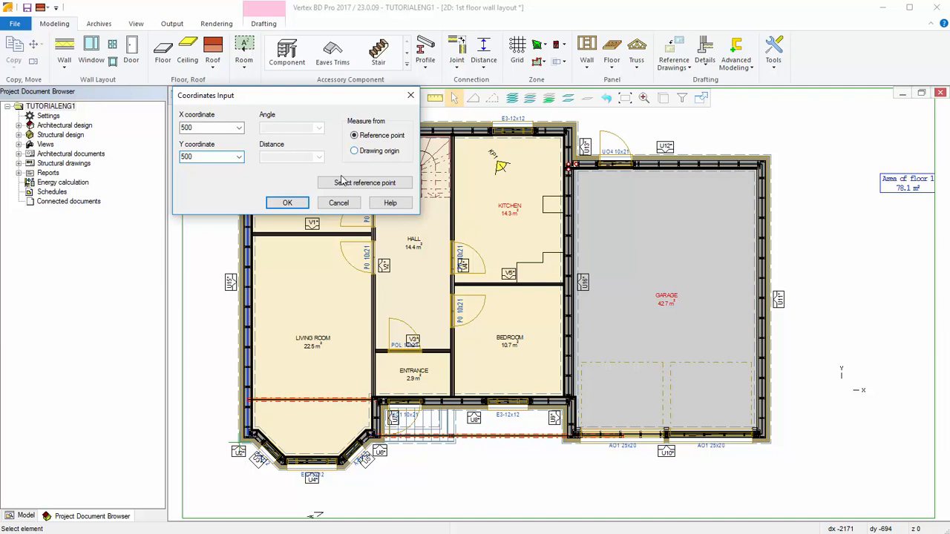
left_click(295, 202)
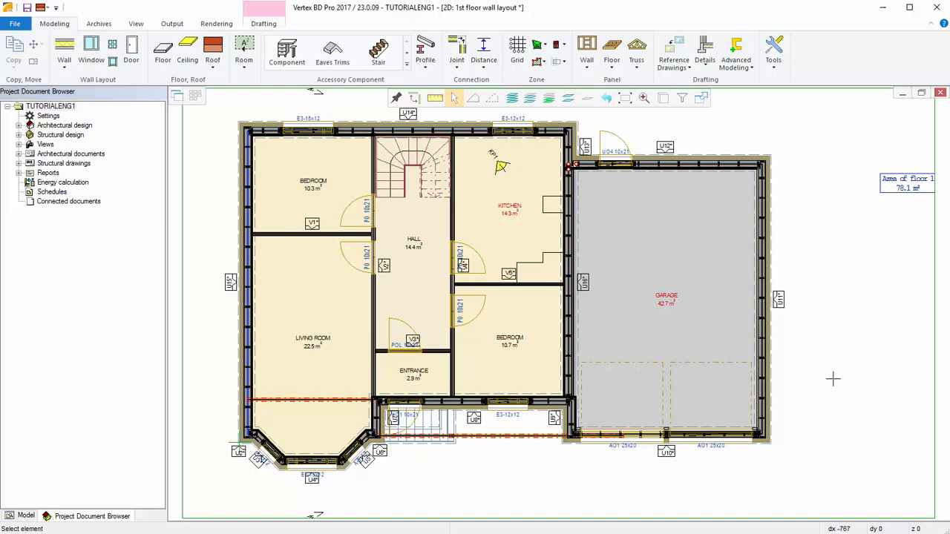
Enter a coordinate value of 5000, followed by a distance of 4 measured from the reference point.
type("5000")
key("Return")
left_click(244, 128)
type("4")
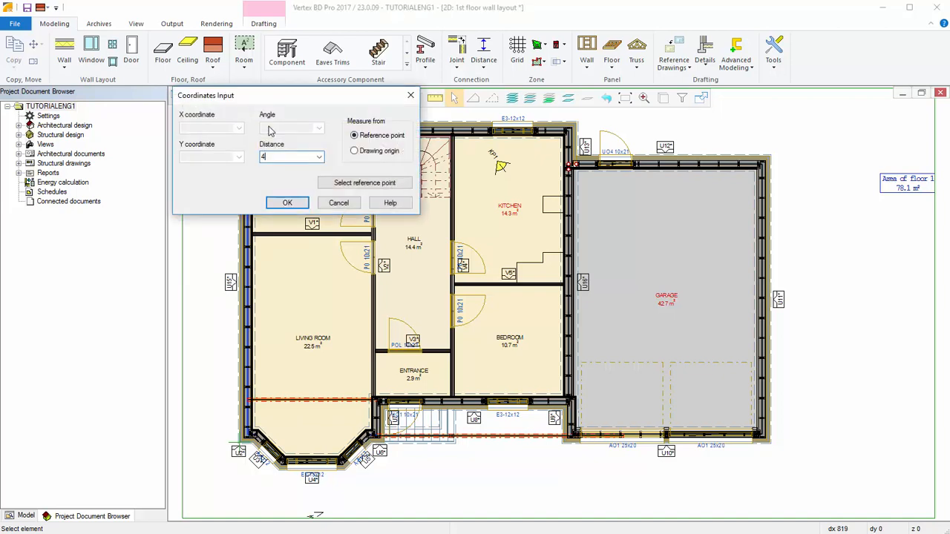
key("Return")
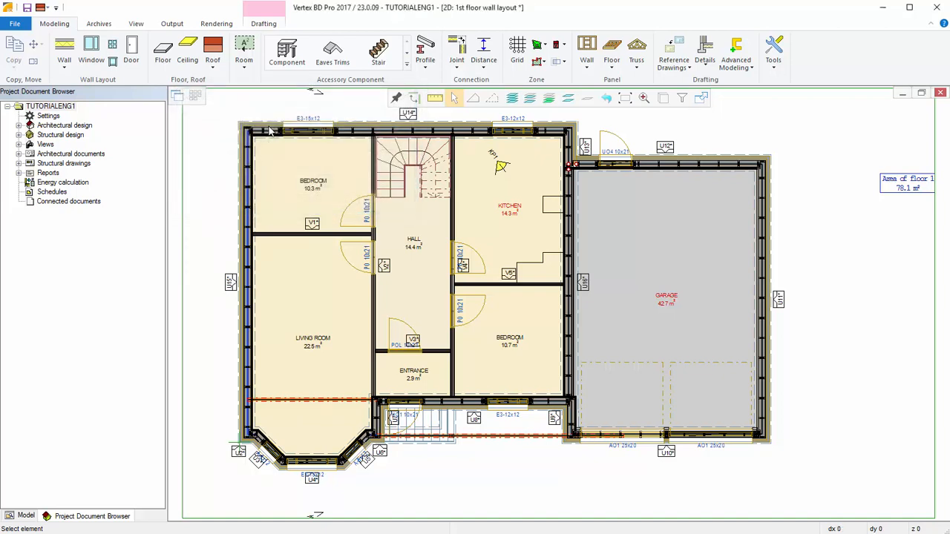
Select exterior wall U14, examine the commands available for it, and clear the selection.
left_click(370, 132)
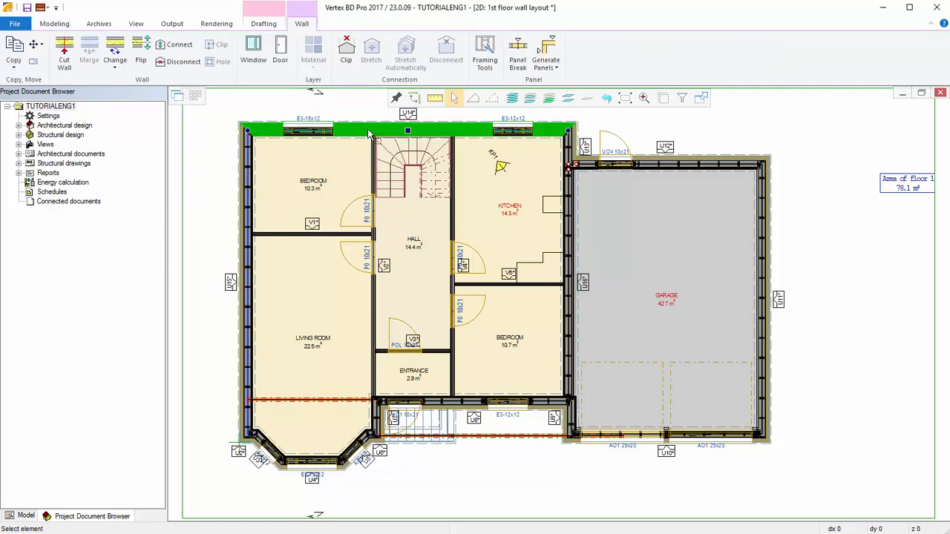
right_click(368, 132)
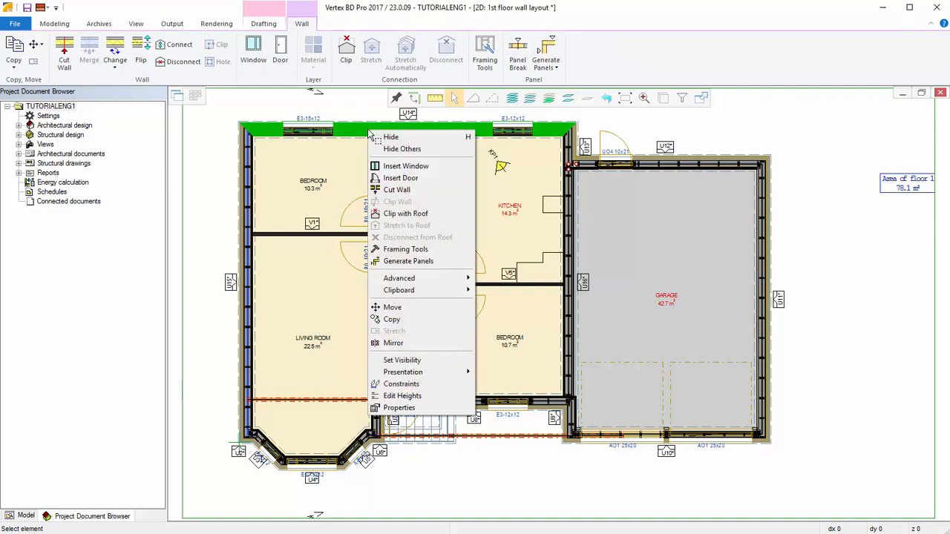
key("Escape")
key("Escape")
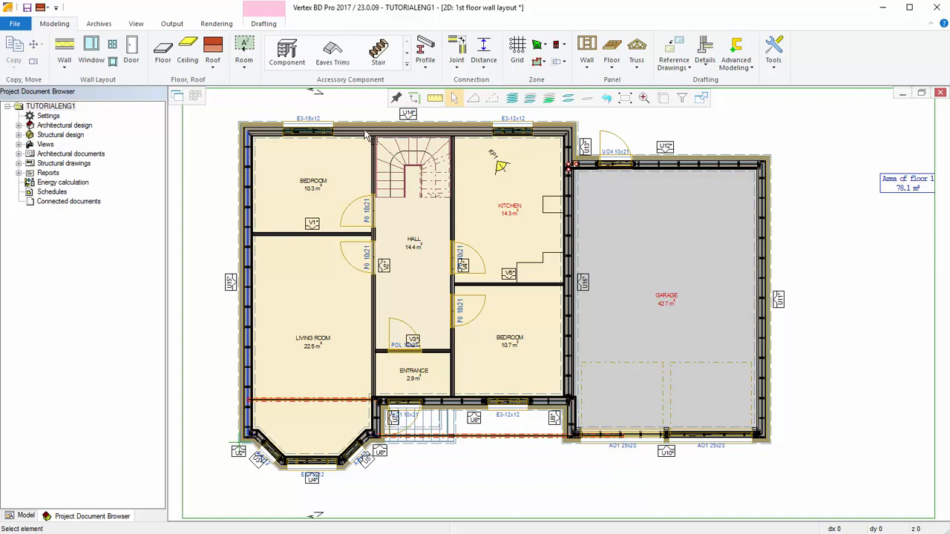
Switch to the 3D model and examine the house exterior, including the upper-floor windows above the porch roof.
left_click(176, 97)
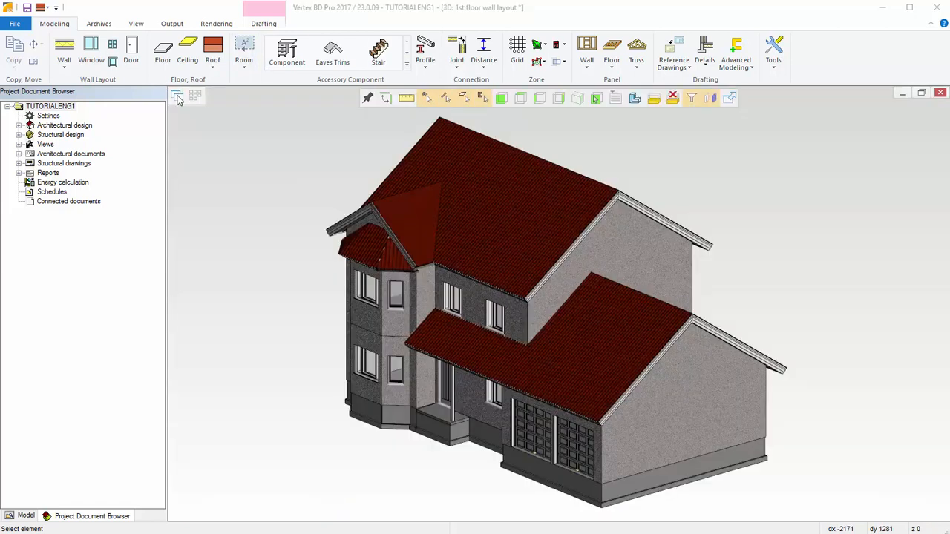
mouse_move(475, 303)
middle_mouse_down()
mouse_move(532, 313)
mouse_move(626, 304)
mouse_move(602, 314)
mouse_move(492, 313)
mouse_move(500, 307)
middle_mouse_up()
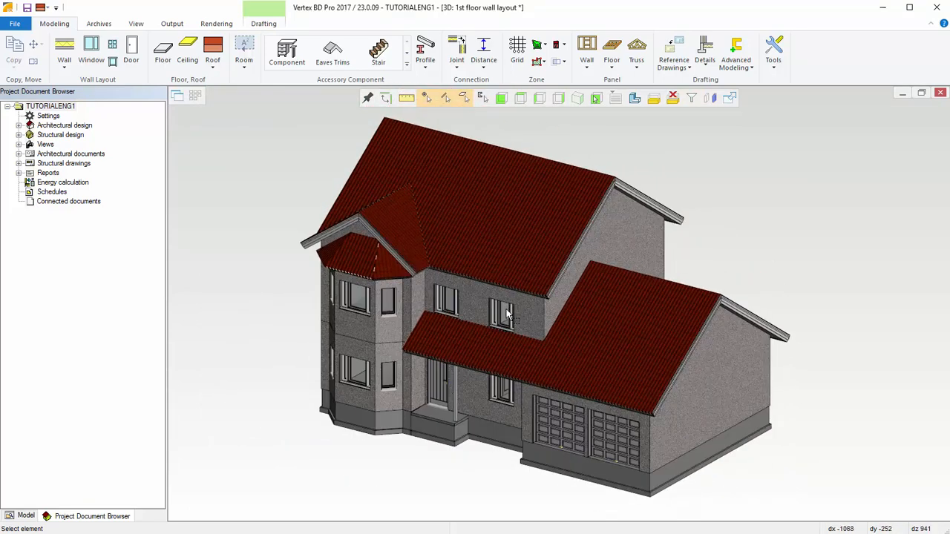
scroll(507, 315, "up", 6)
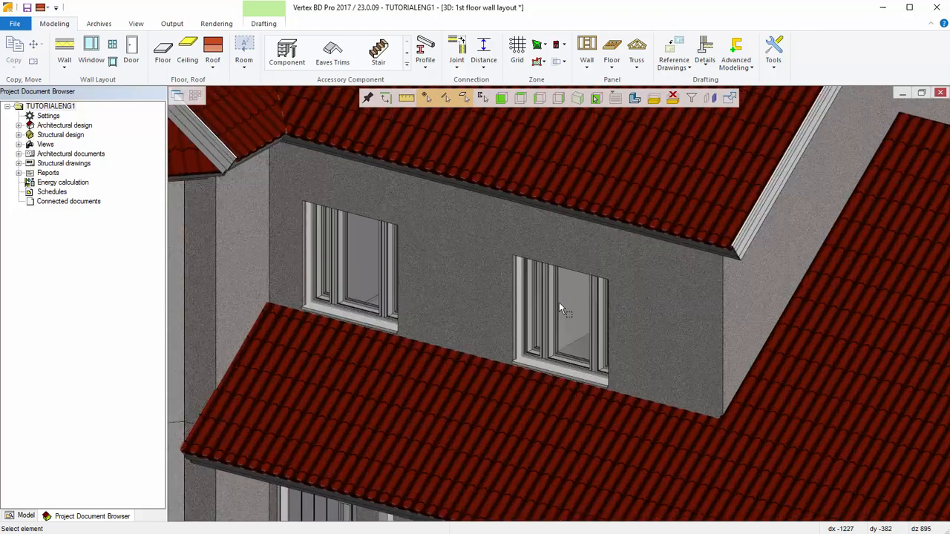
scroll(560, 302, "down", 8)
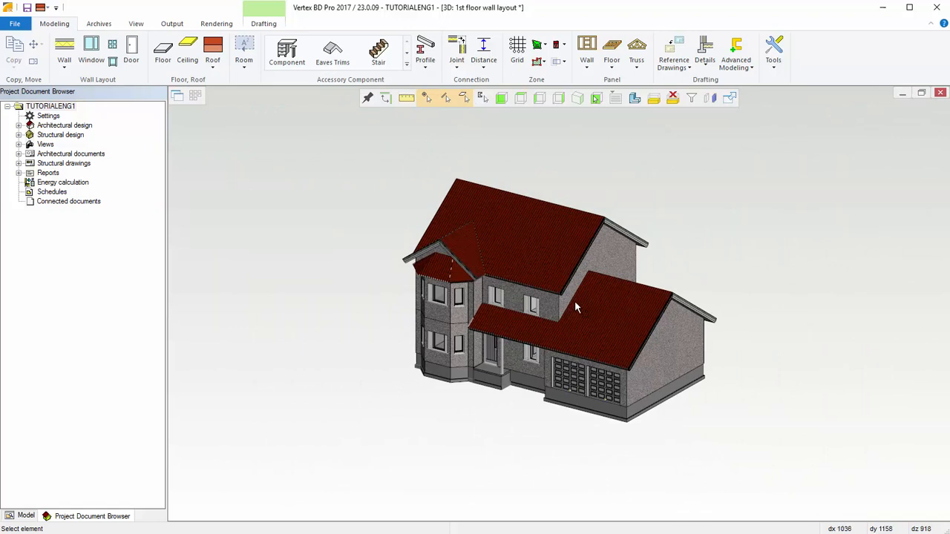
mouse_move(575, 302)
middle_mouse_down()
mouse_move(529, 308)
mouse_move(603, 304)
mouse_move(559, 306)
middle_mouse_up()
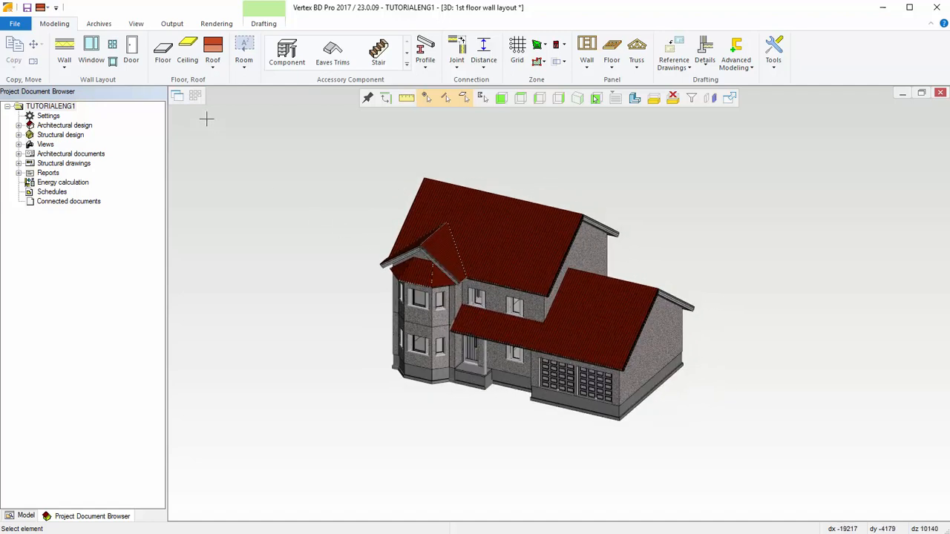
Return to the 2D drawing of the 1st floor wall layout.
left_click(175, 99)
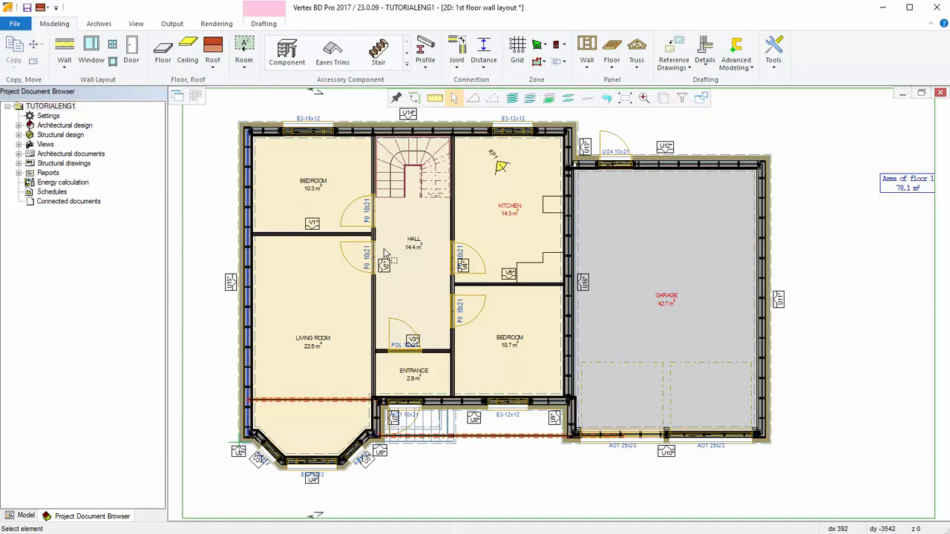
mouse_move(409, 294)
middle_mouse_down()
mouse_move(395, 220)
mouse_move(355, 253)
mouse_move(442, 255)
mouse_move(439, 263)
middle_mouse_up()
scroll(439, 264, "down", 1)
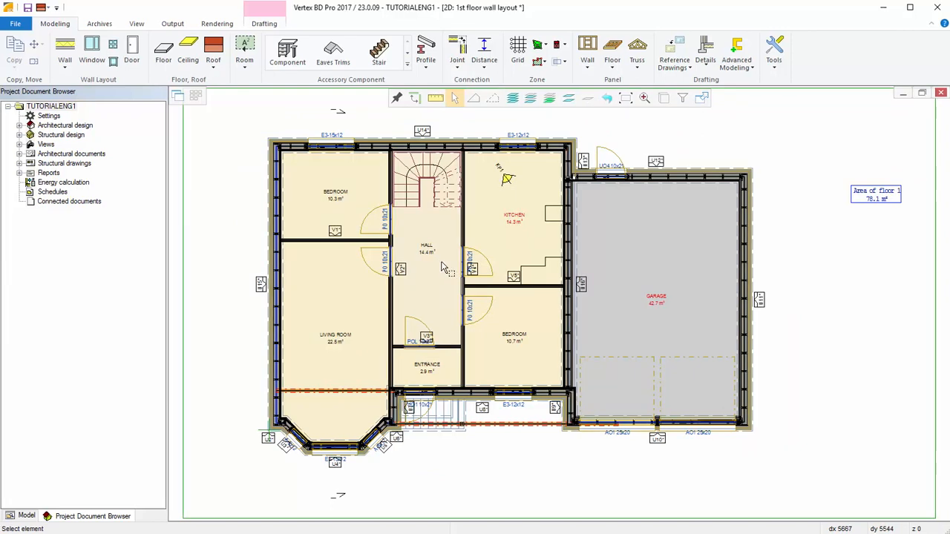
Select exterior wall U14, review its commands, and bring up the editing options for its garage-side end point.
left_click(458, 146)
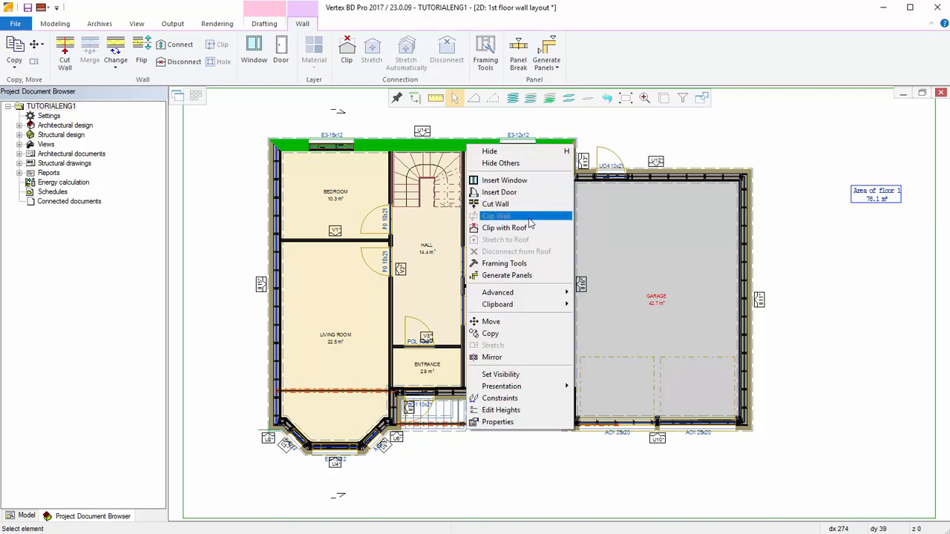
left_click(504, 443)
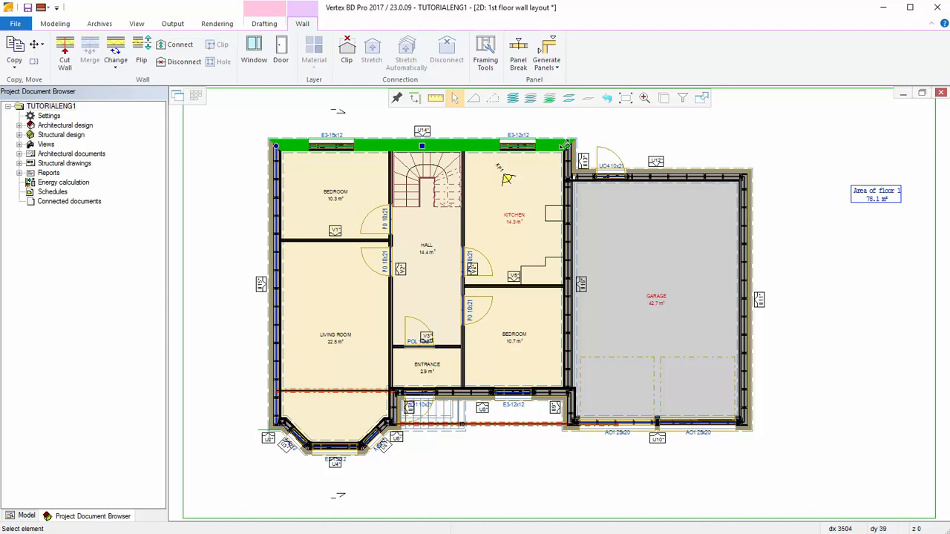
mouse_move(567, 145)
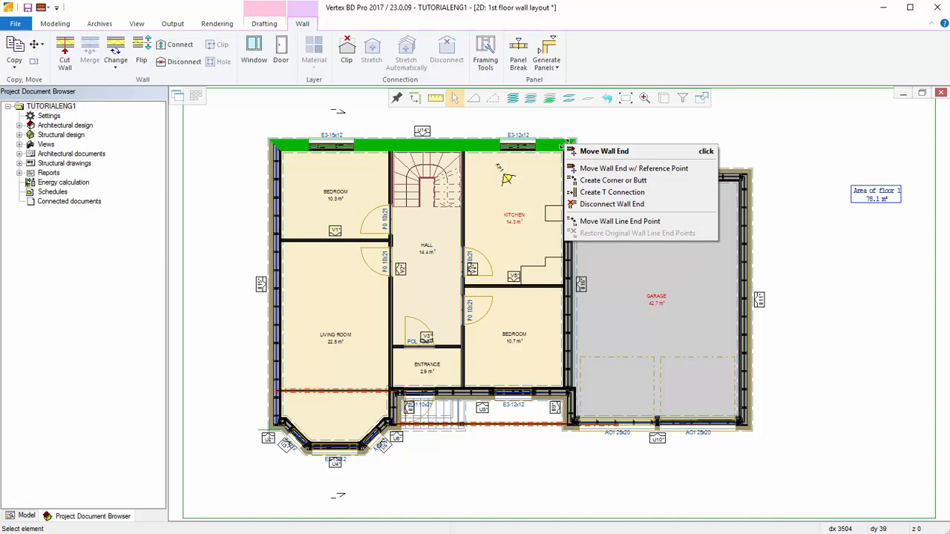